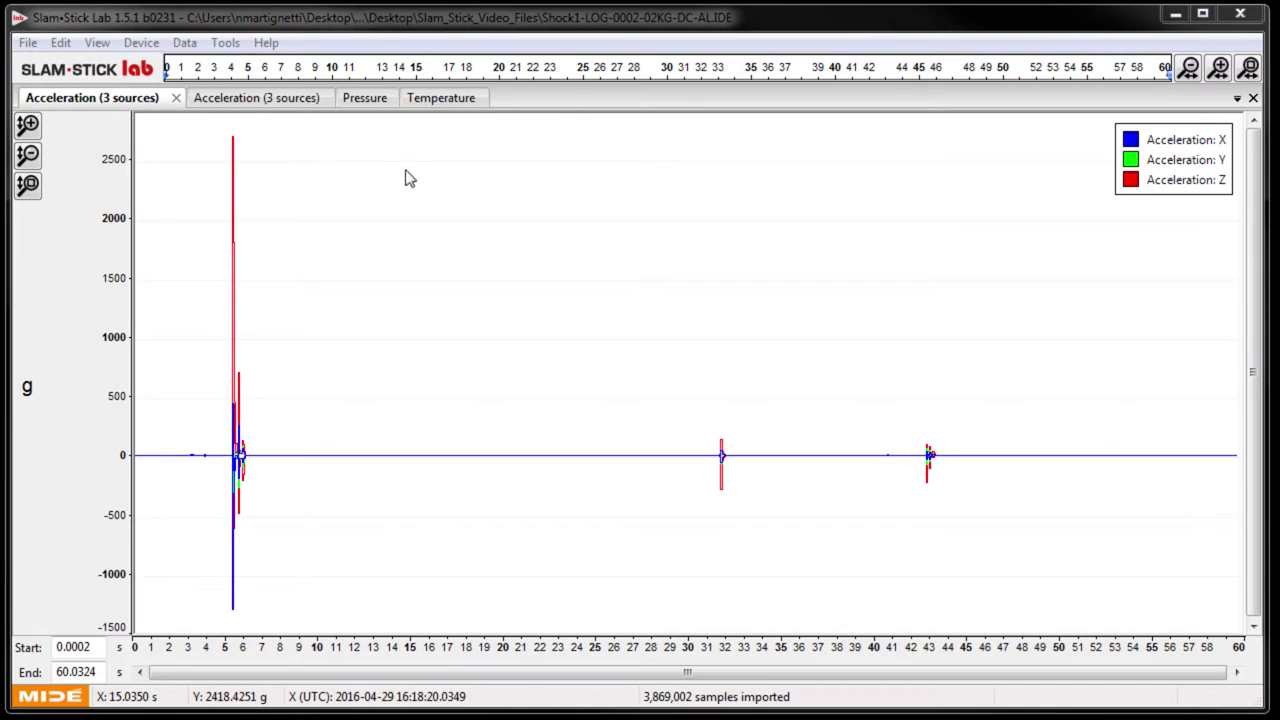
Zoom the plot onto the main shock, narrowing the view to 5.5444–6.3949 s.
left_click(200, 120)
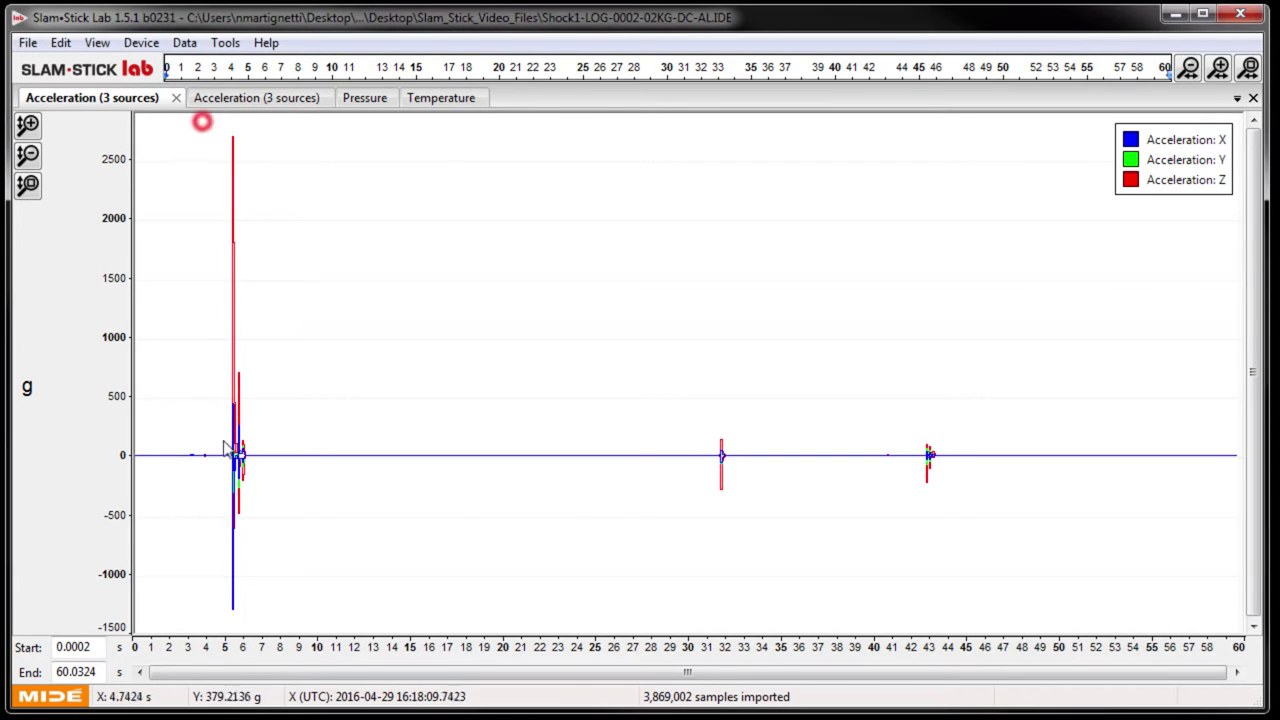
left_click_drag(260, 617, 262, 621)
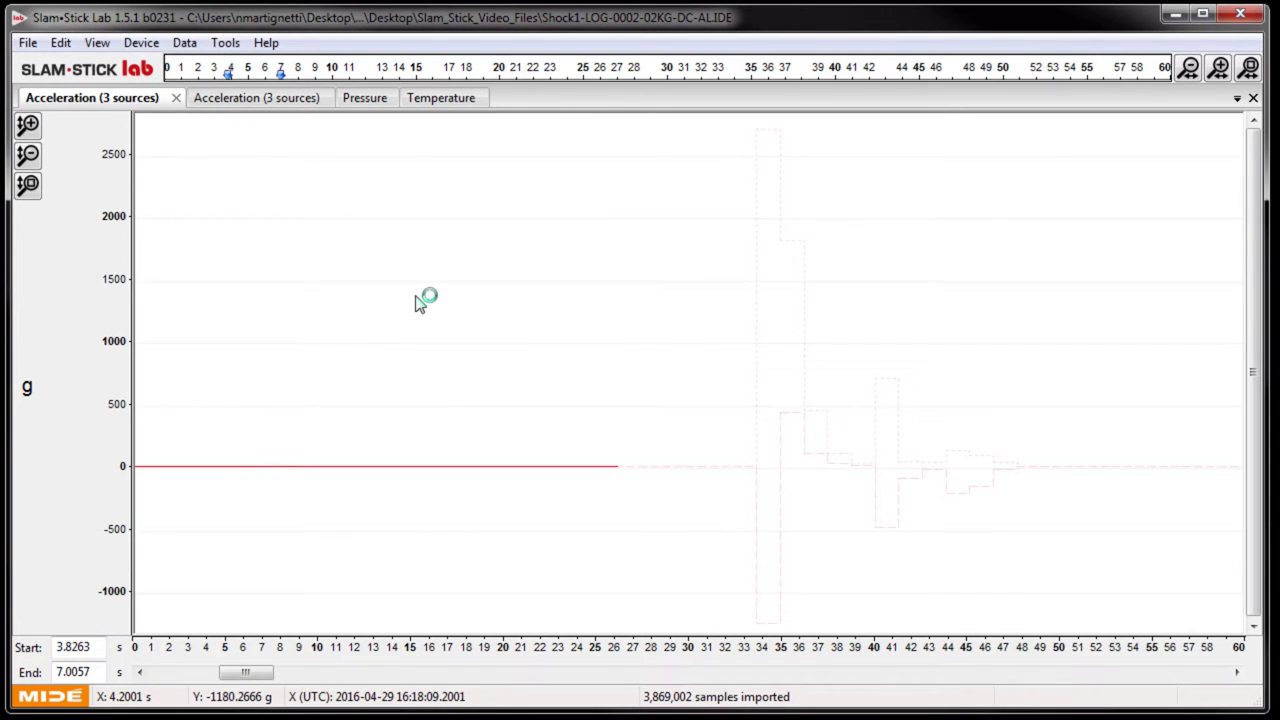
left_click(733, 118)
left_click_drag(838, 490, 1035, 632)
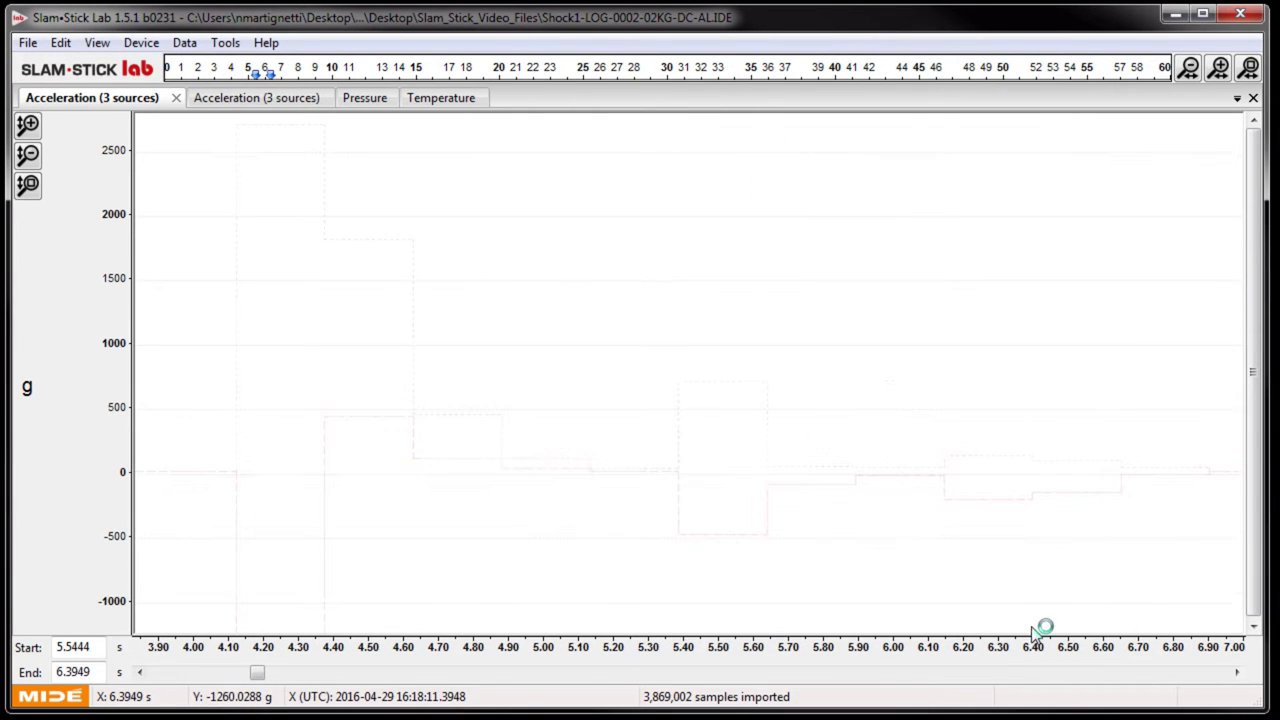
left_click(36, 45)
Export the visible data as a CSV file into Slam_Stick_Video_Files.
left_click(78, 169)
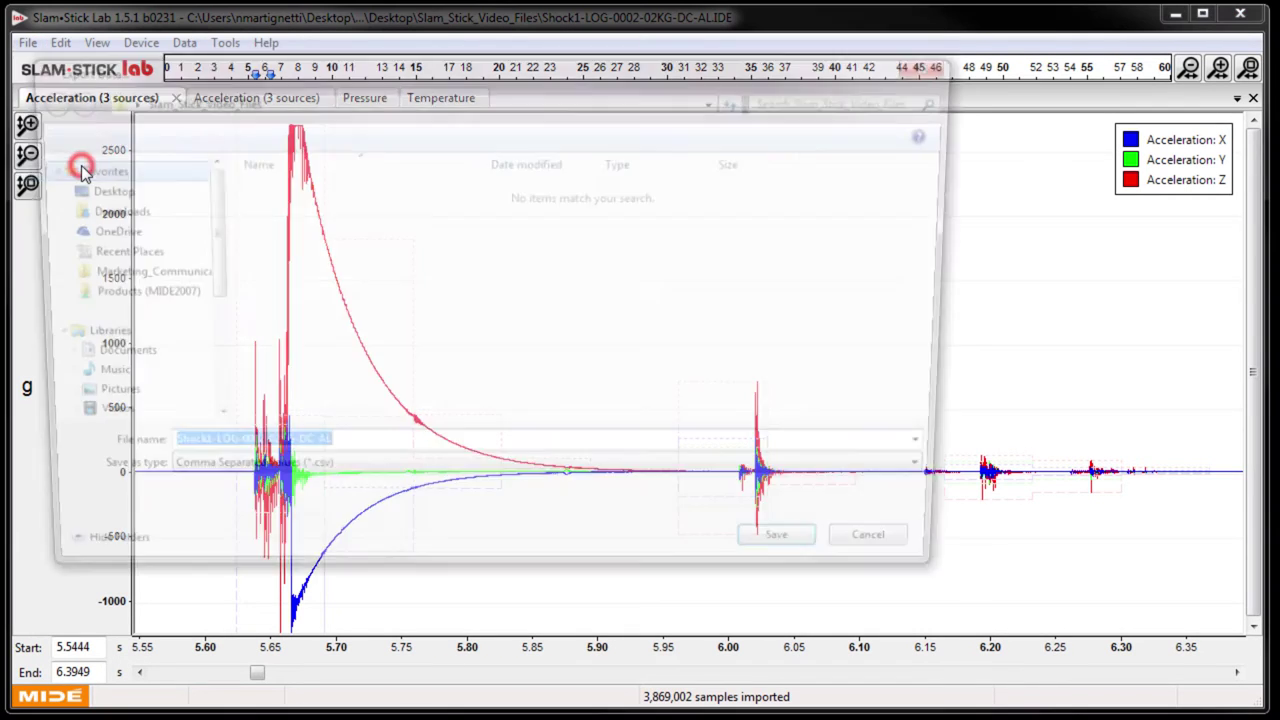
left_click(459, 479)
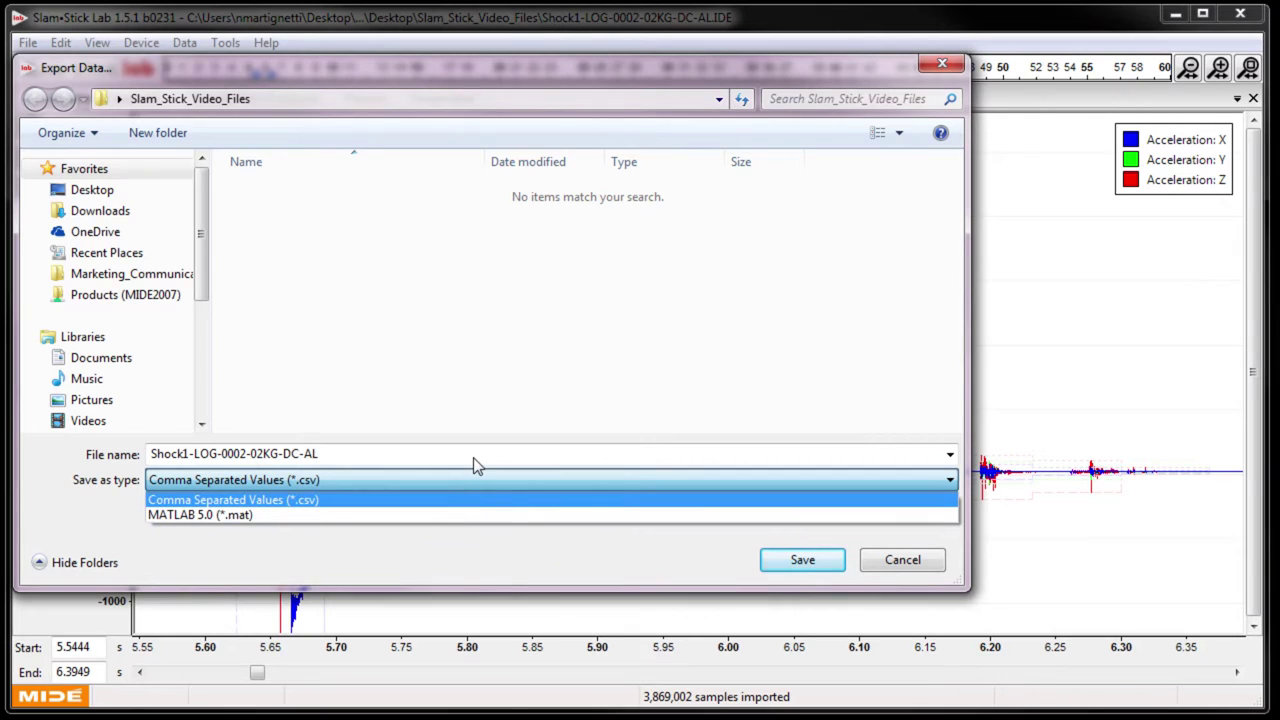
left_click(473, 457)
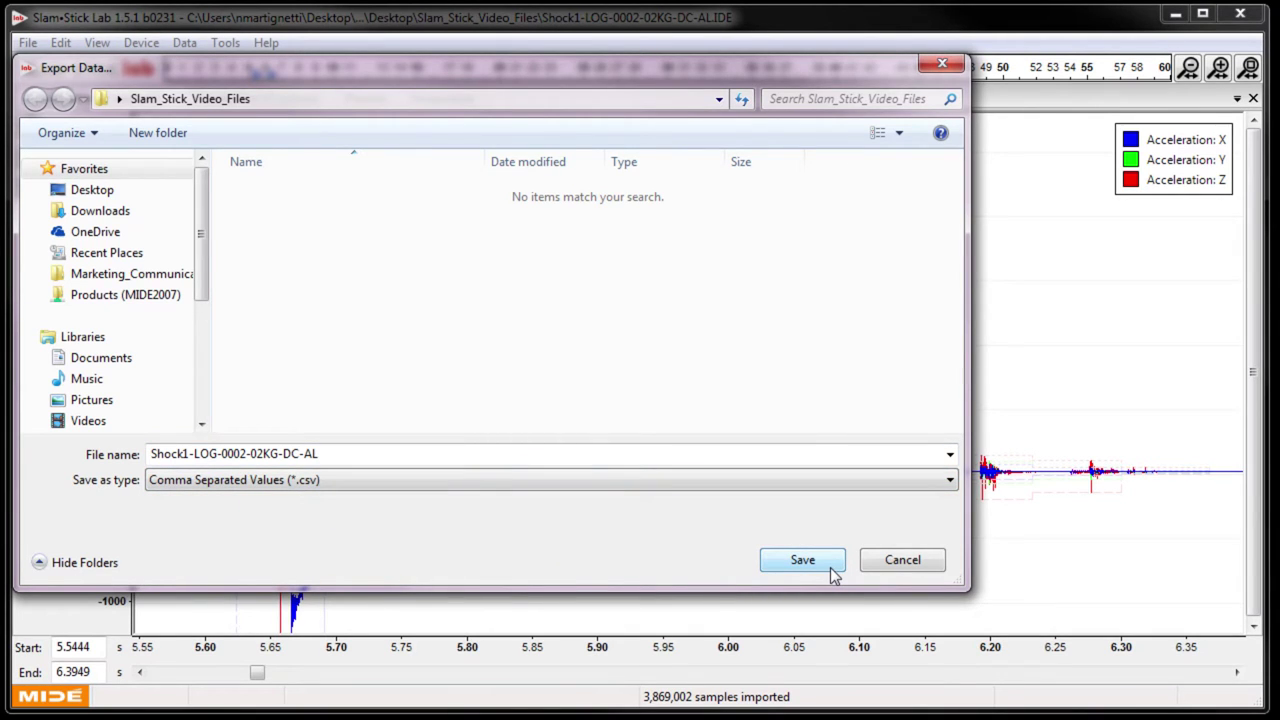
left_click(803, 560)
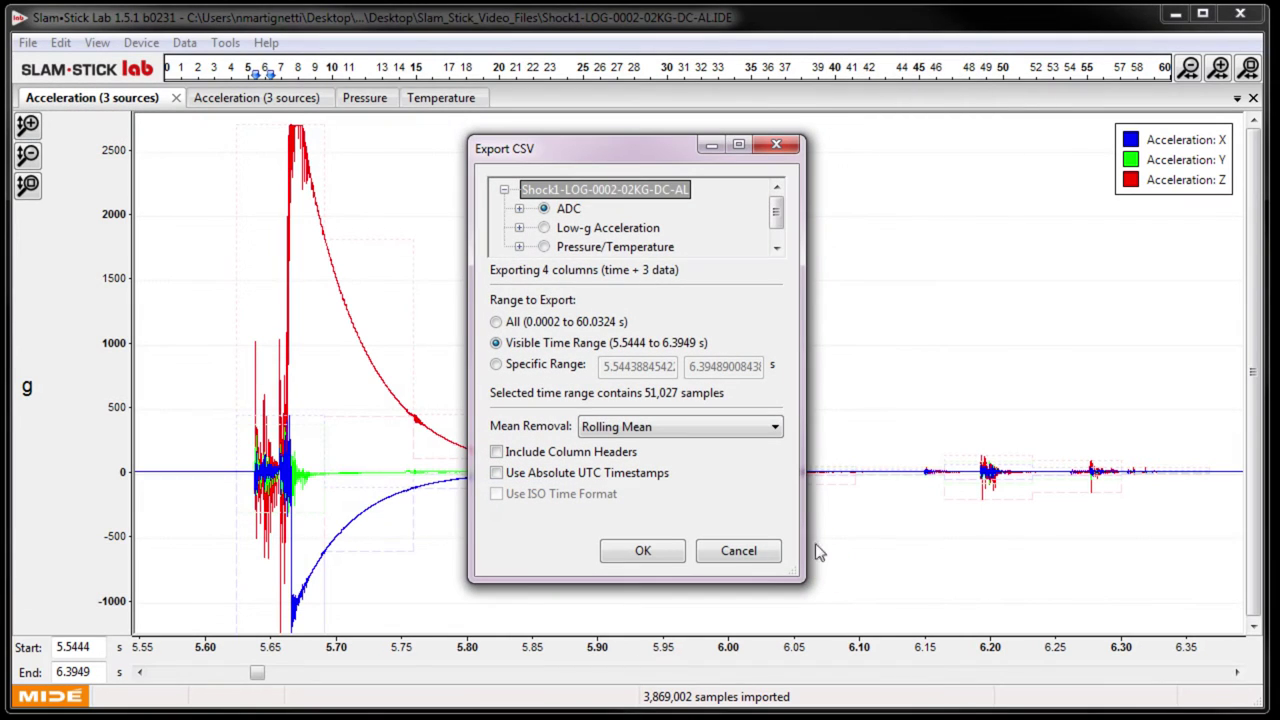
Export X, Y and Z for the visible 5.5444–6.3949 s range, including column headers.
left_click_drag(792, 569, 877, 621)
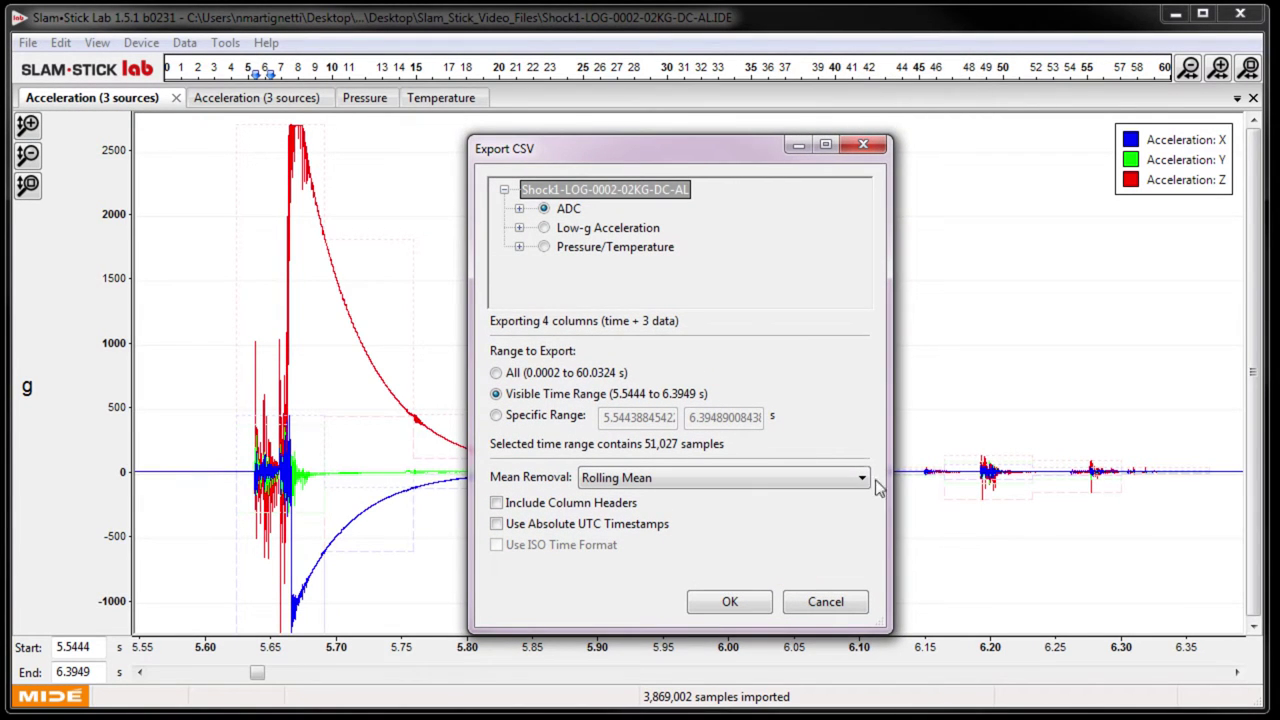
left_click(519, 208)
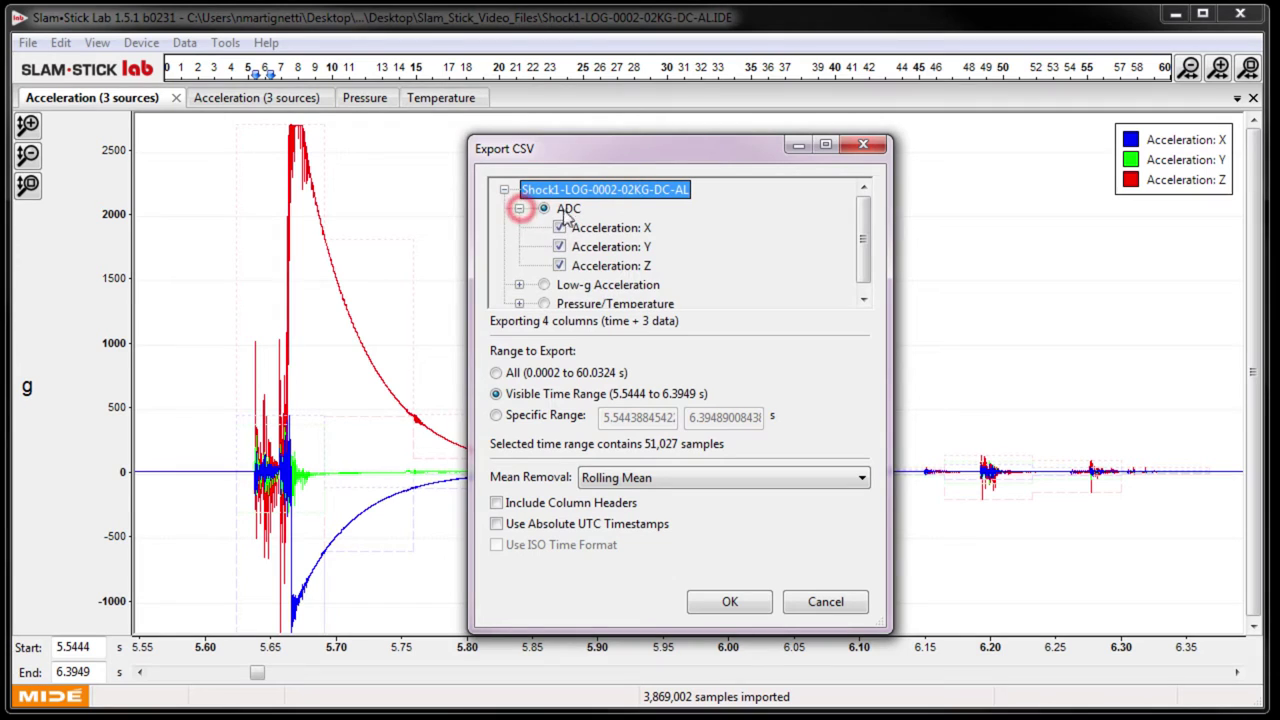
left_click(583, 372)
left_click(568, 418)
left_click(563, 395)
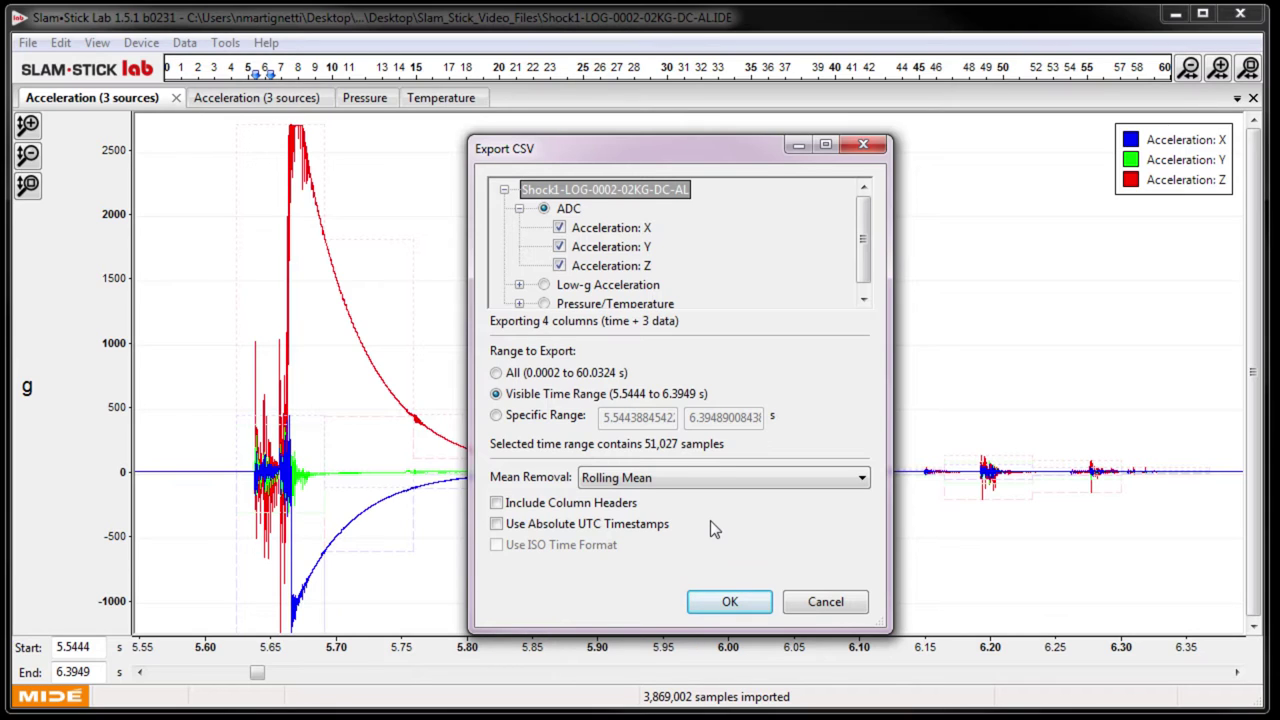
left_click(622, 502)
left_click(768, 599)
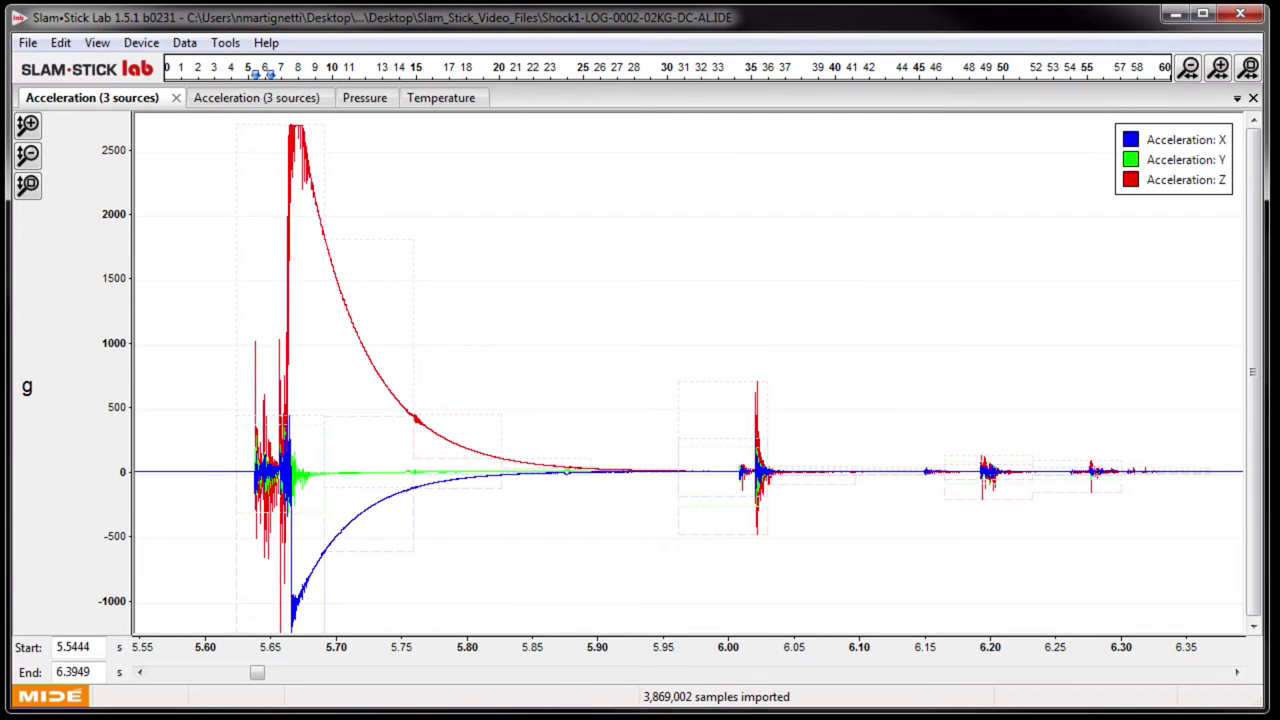
Open the exported shock CSV in Excel from the folder window.
left_click_drag(900, 80, 750, 80)
left_click(575, 237)
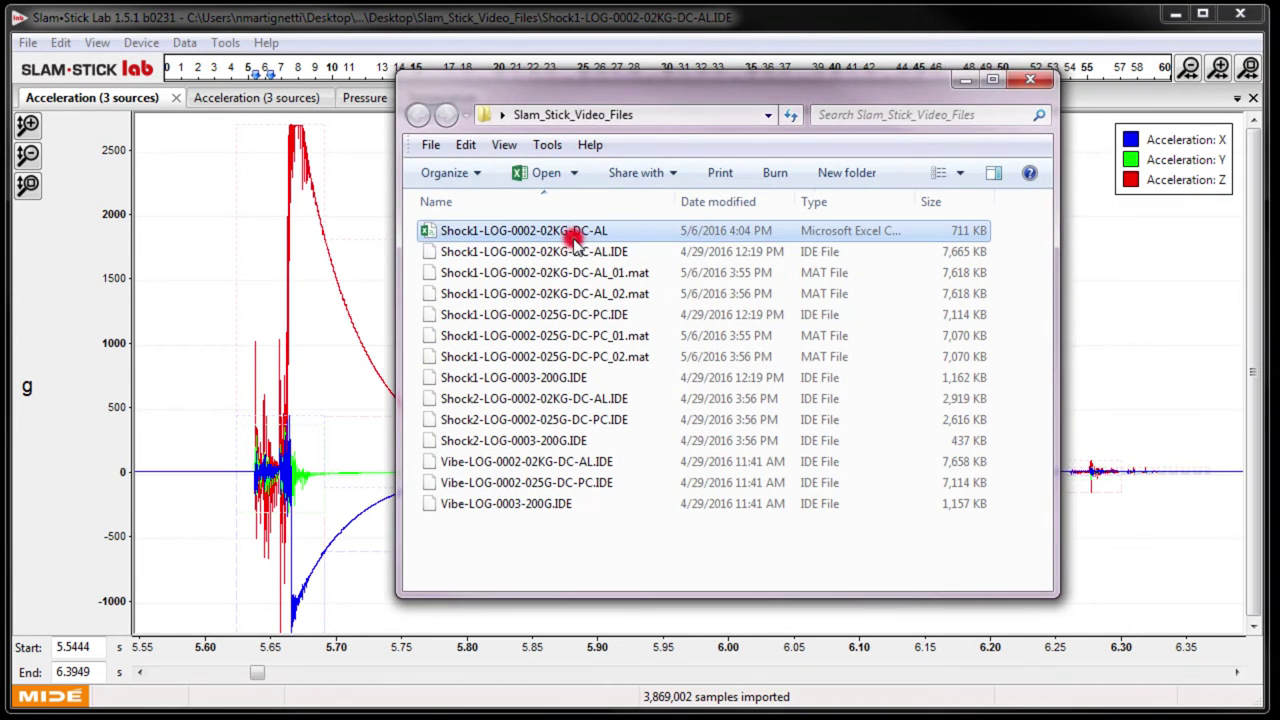
double_click(573, 237)
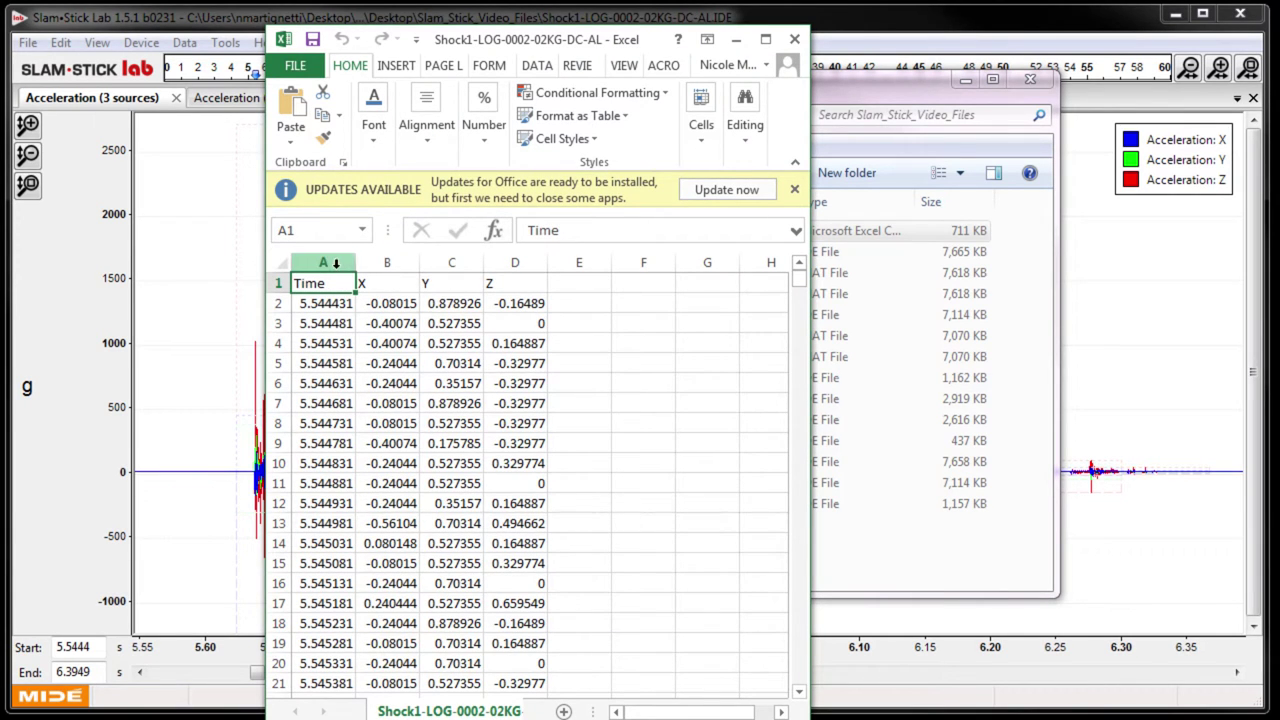
Chart the Time, X, Y and Z columns as a scatter plot.
left_click_drag(336, 263, 515, 262)
left_click(397, 65)
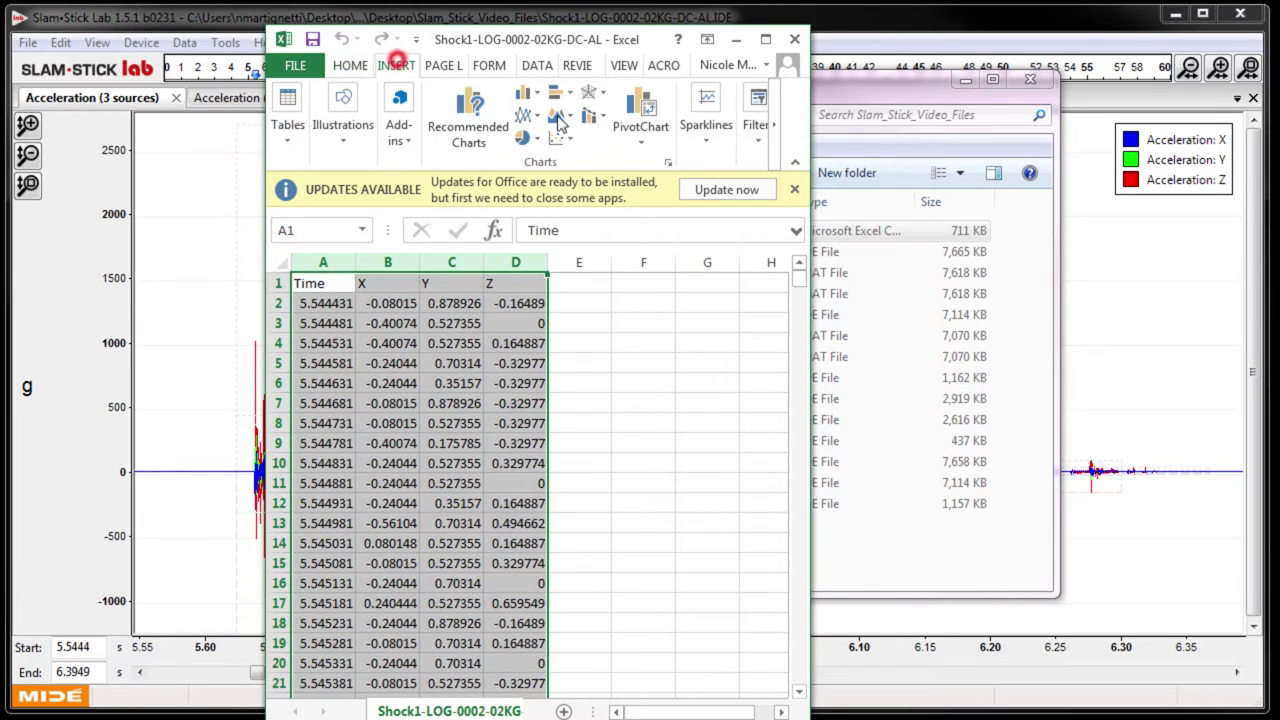
left_click(557, 118)
left_click(643, 262)
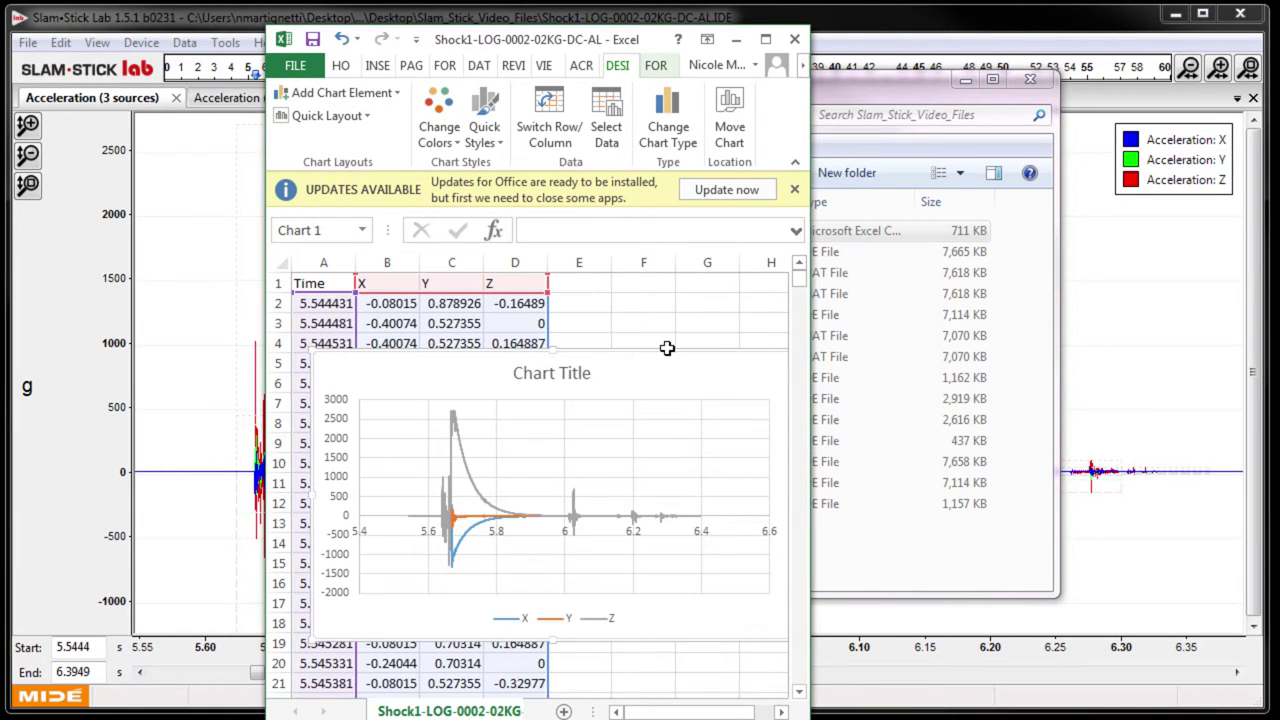
left_click(1100, 288)
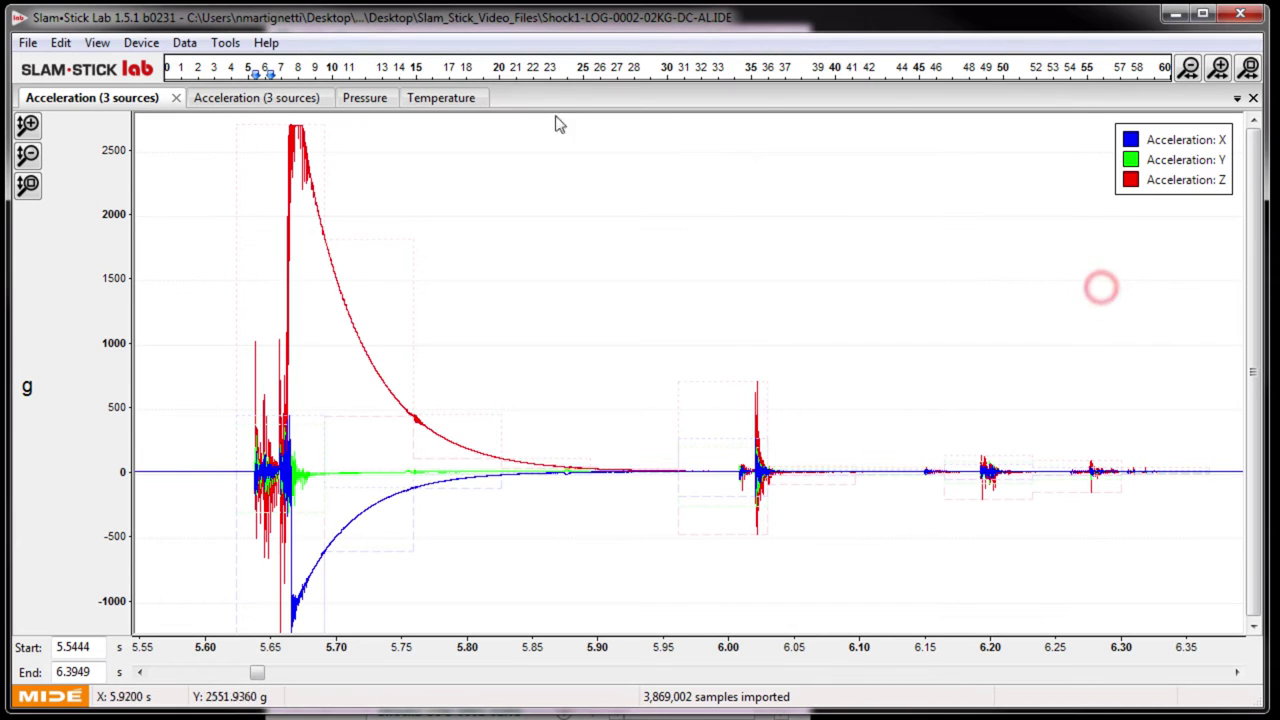
Launch the Raw Data to .MAT Utility from the Tools menu.
left_click(232, 43)
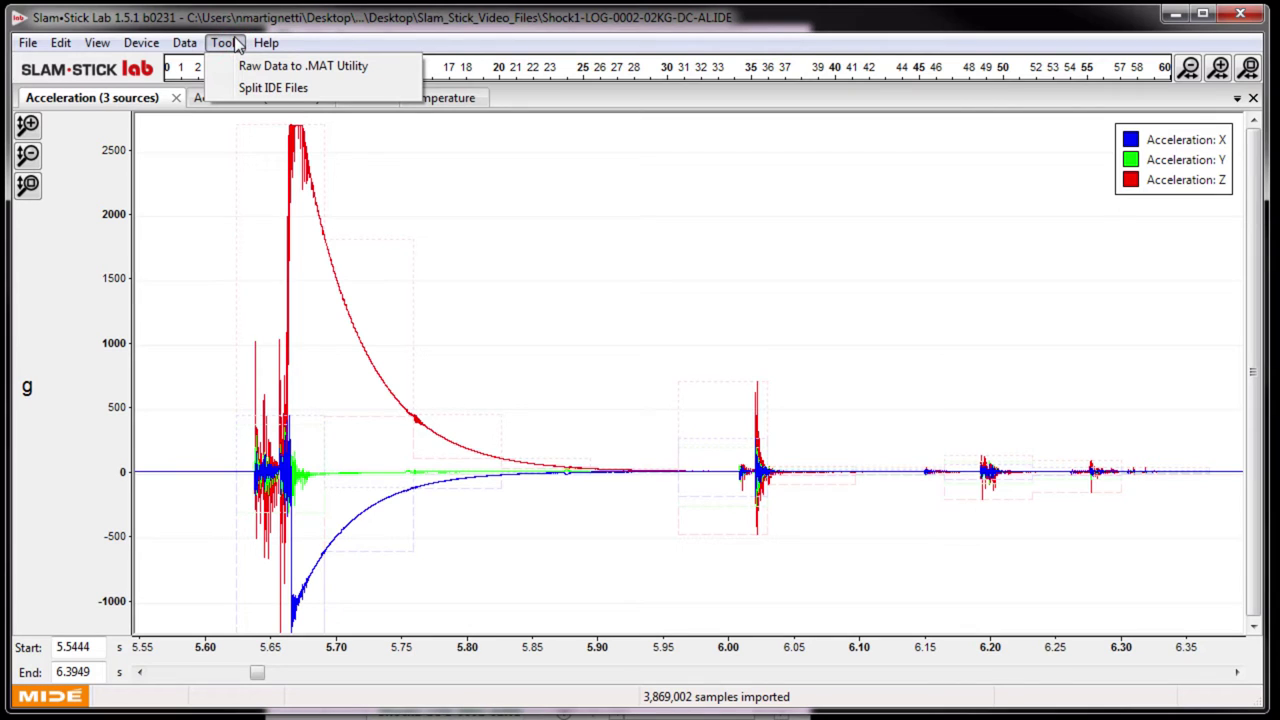
left_click(262, 66)
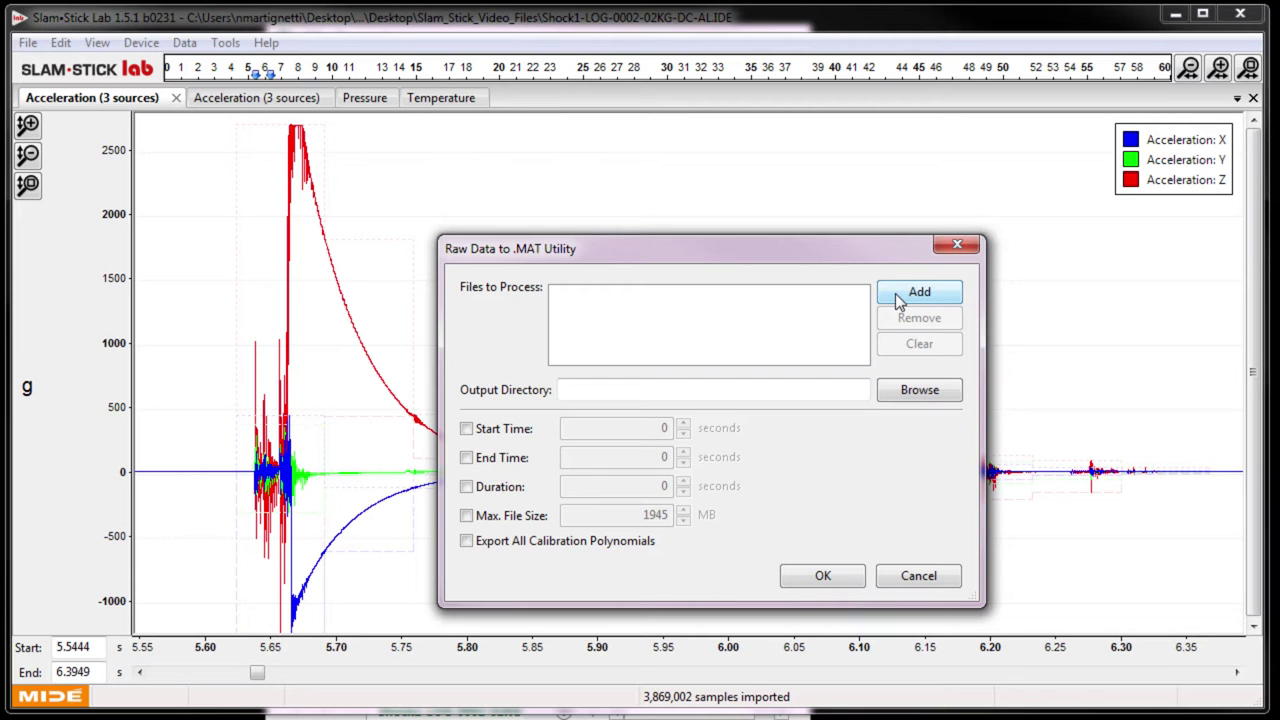
Add Shock1-LOG-0002-02KG-DC-AL.IDE and Shock1-LOG-0002-025G-DC-PC.IDE, then start the .mat conversion.
left_click(897, 293)
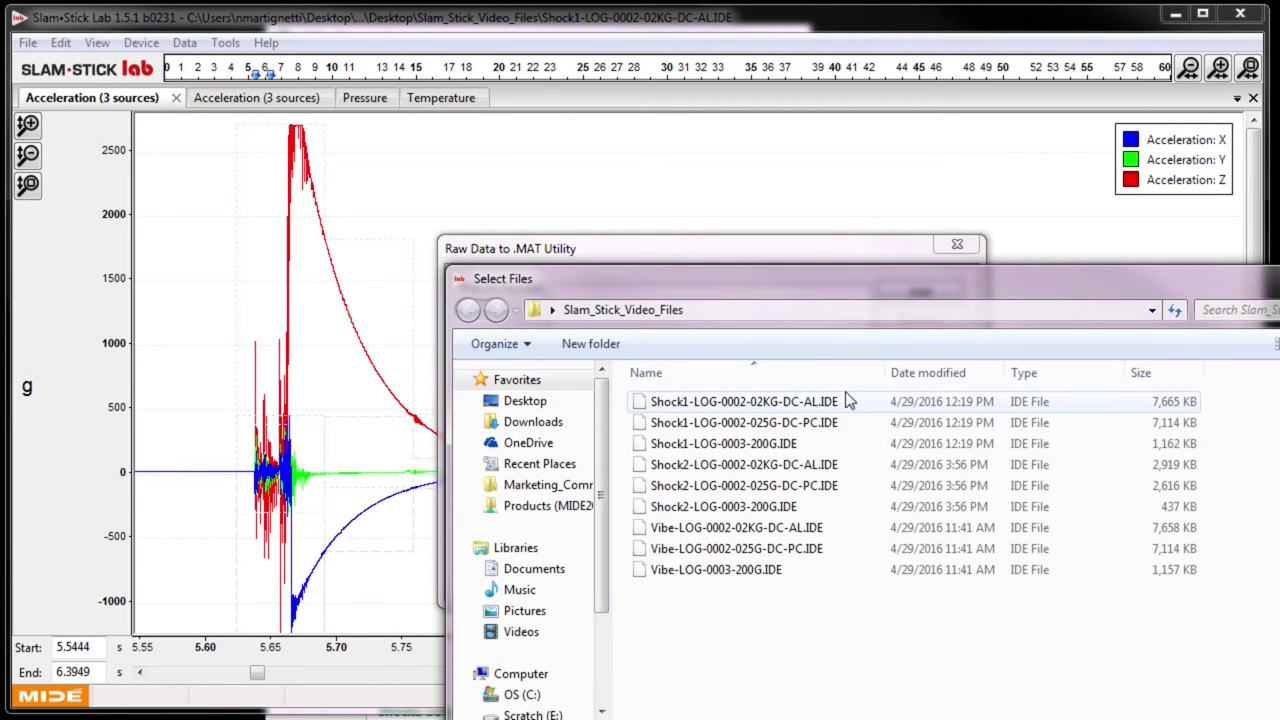
left_click(845, 400)
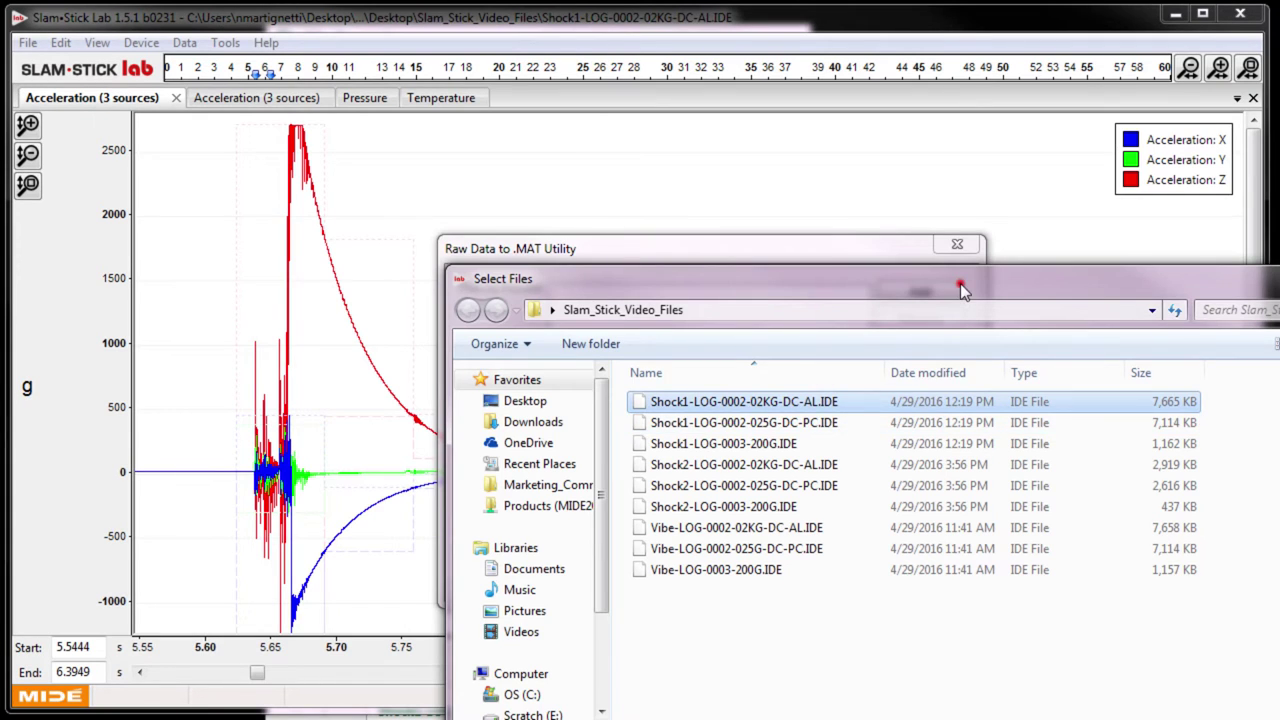
left_click_drag(960, 283, 736, 163)
left_click(662, 300, "ctrl")
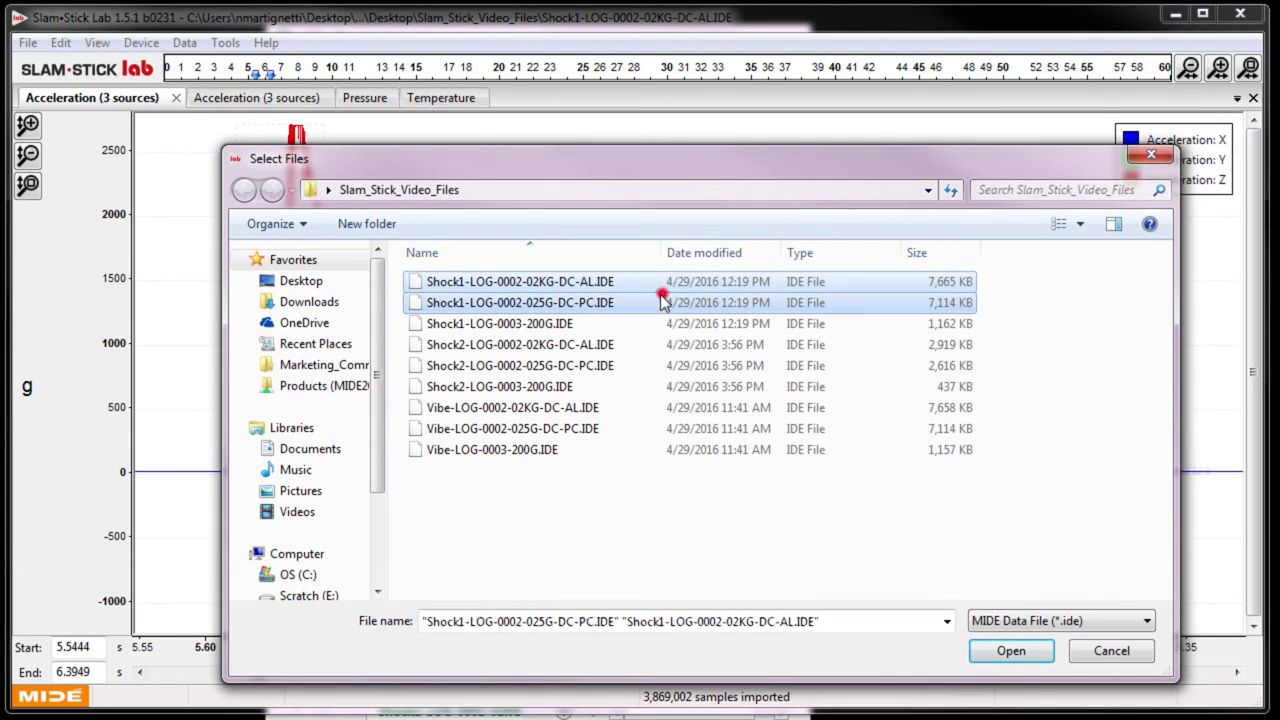
left_click(1003, 655)
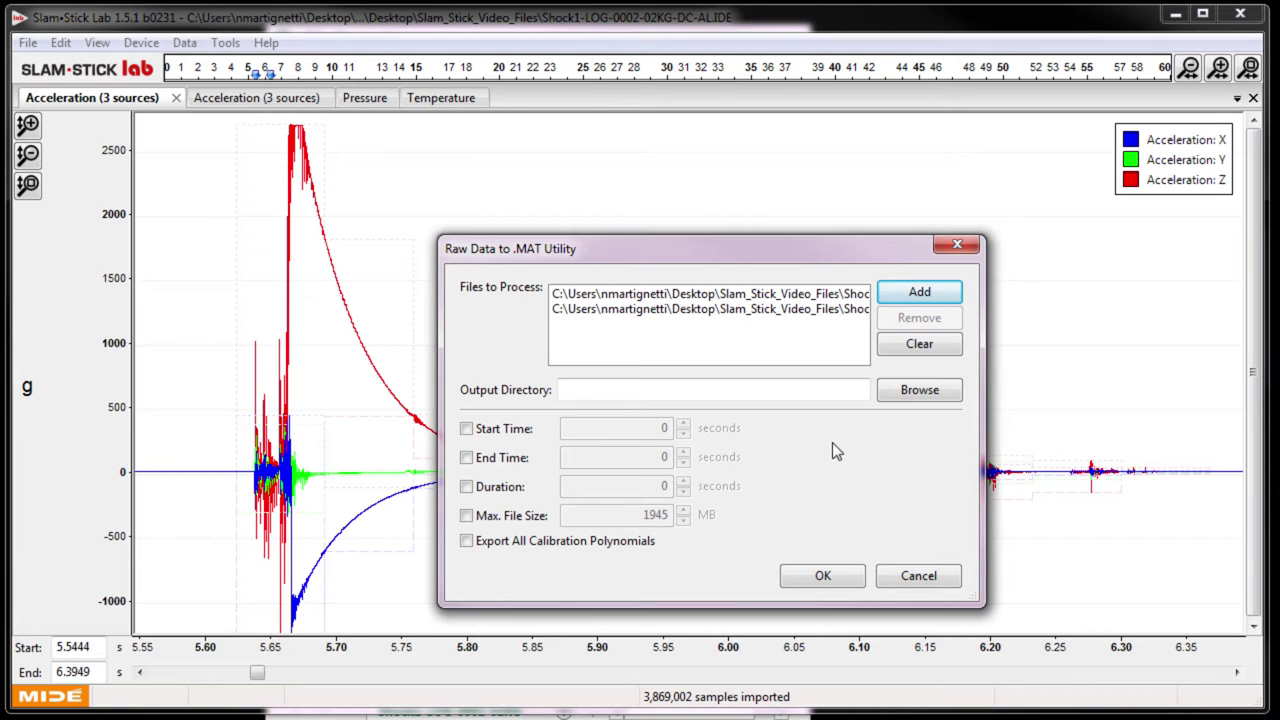
left_click(820, 575)
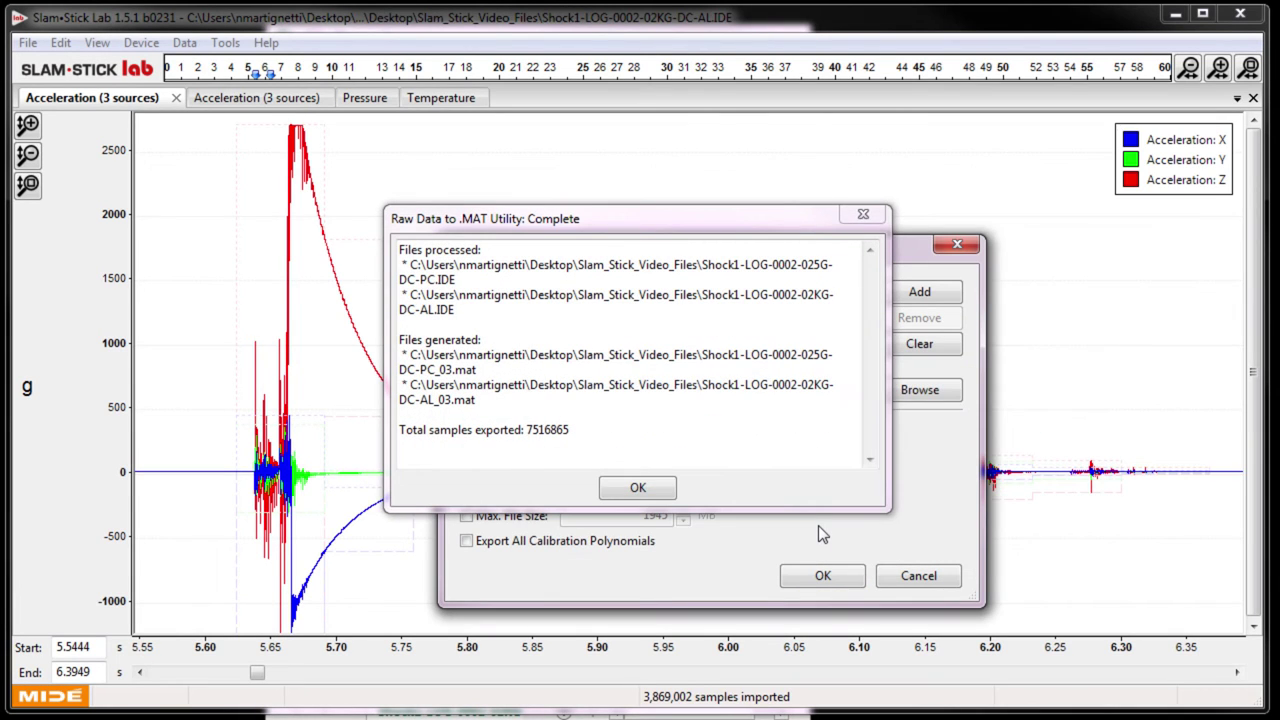
Acknowledge the completed _03.mat conversion and close the utility.
left_click(645, 490)
left_click(883, 573)
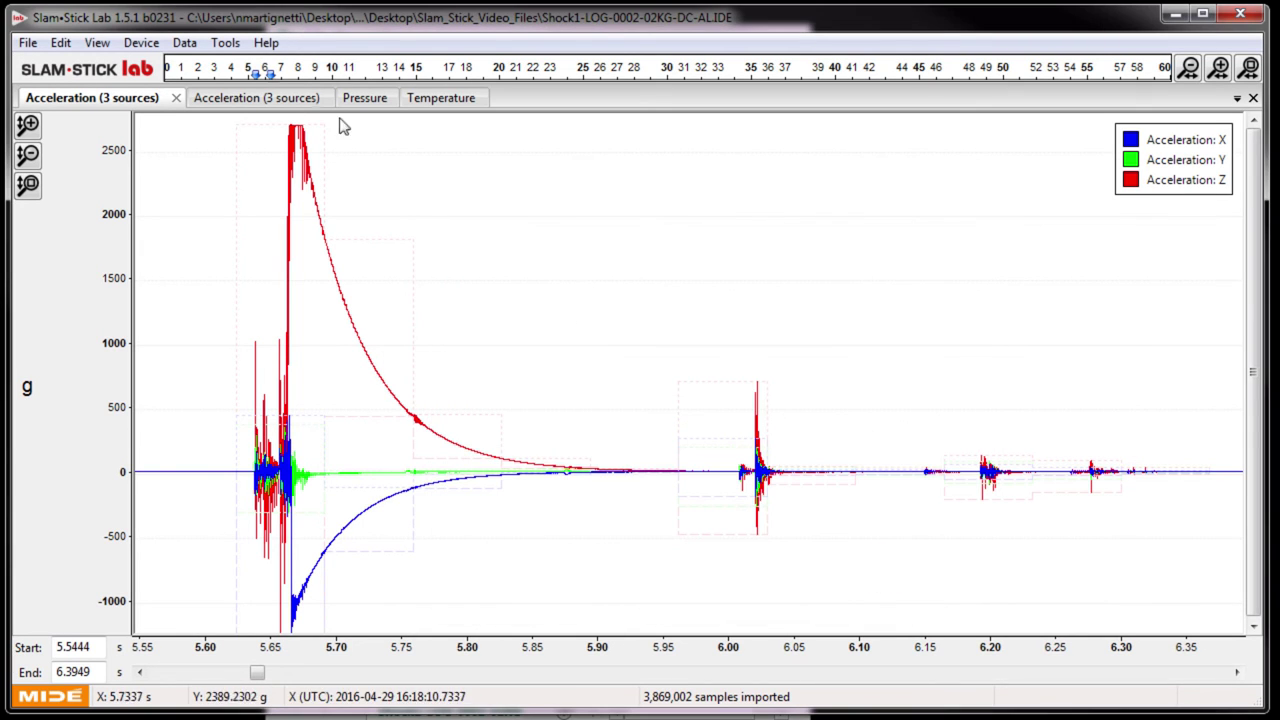
left_click(225, 43)
left_click(256, 88)
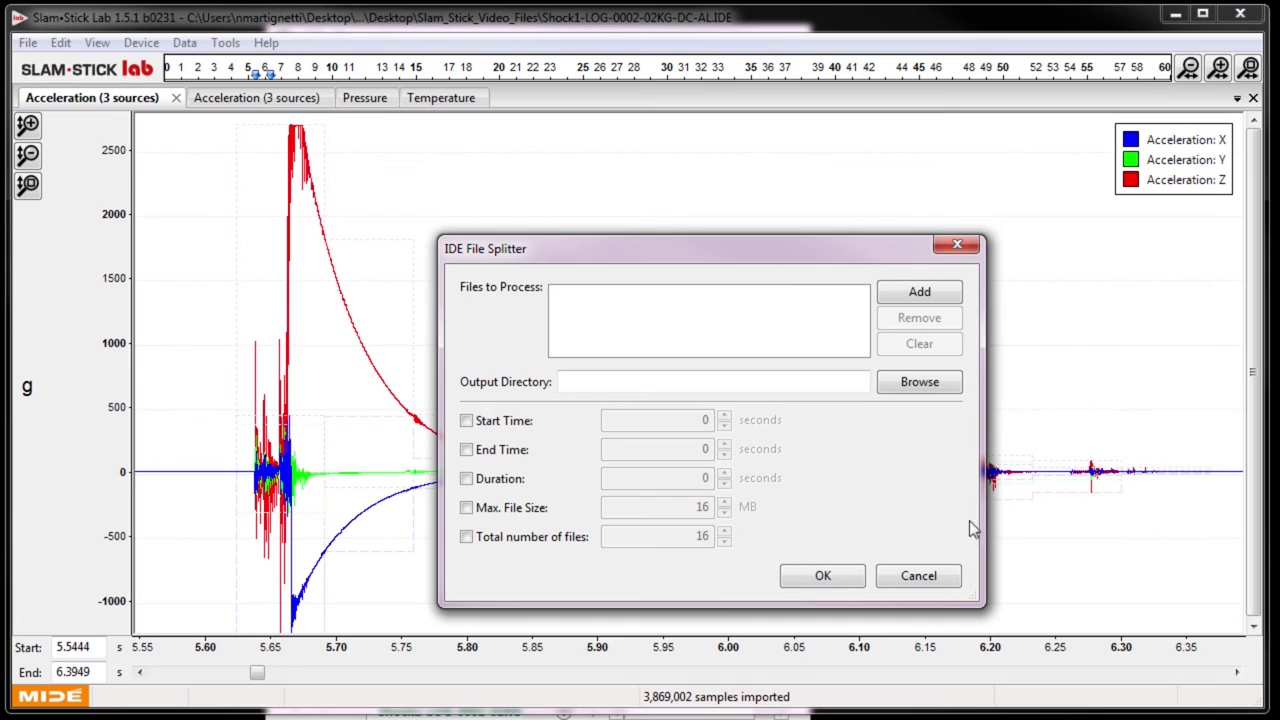
left_click(940, 573)
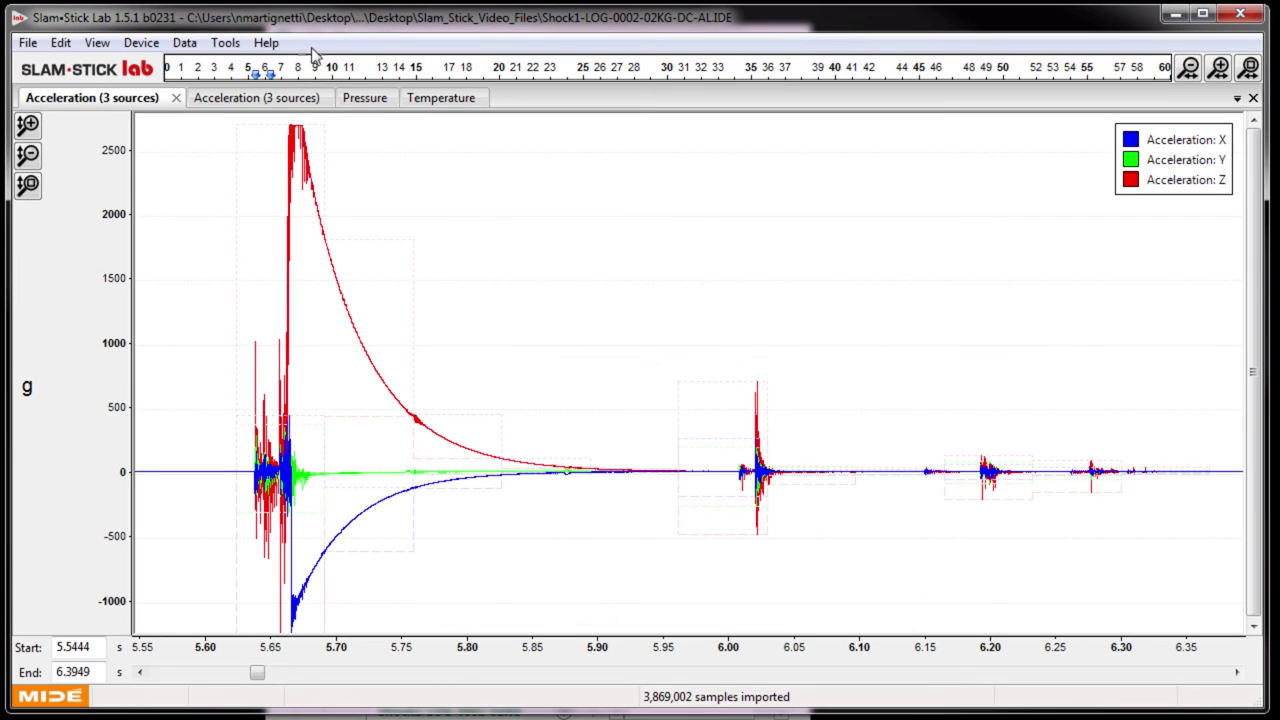
Show the Help menu with About, Check for Updates and Send Feedback.
left_click(276, 52)
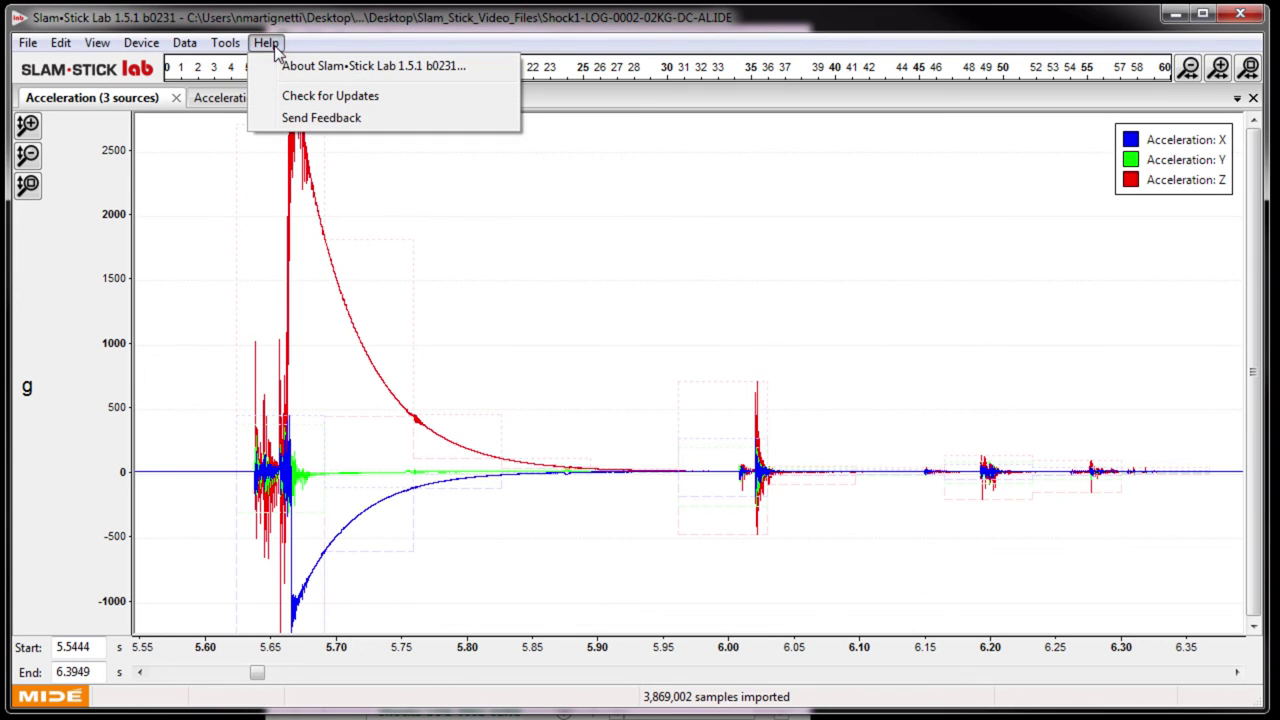